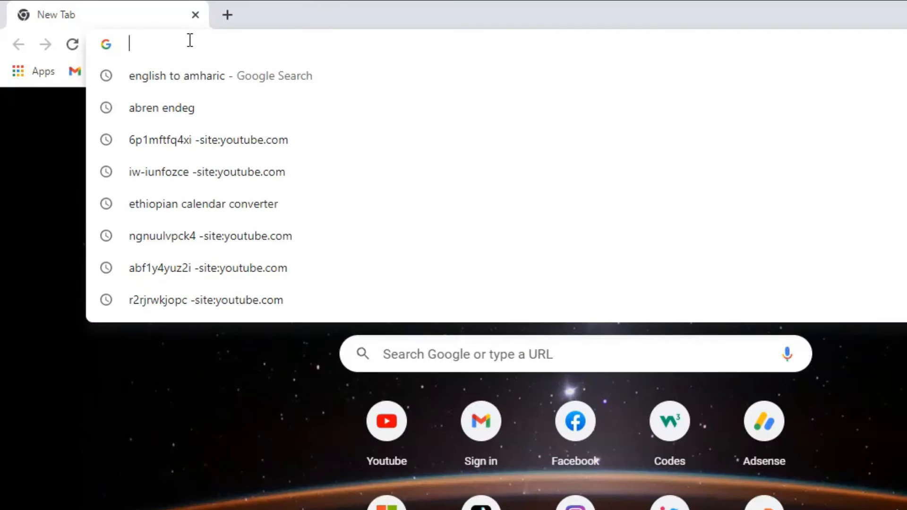
{"action": "type", "text": "http://tplinkwifi.ne"}
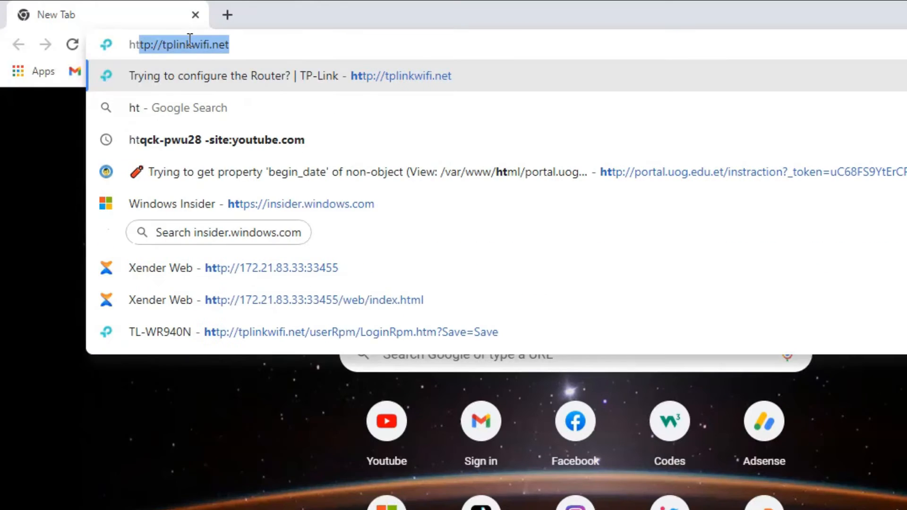
{"action": "type", "text": "t"}
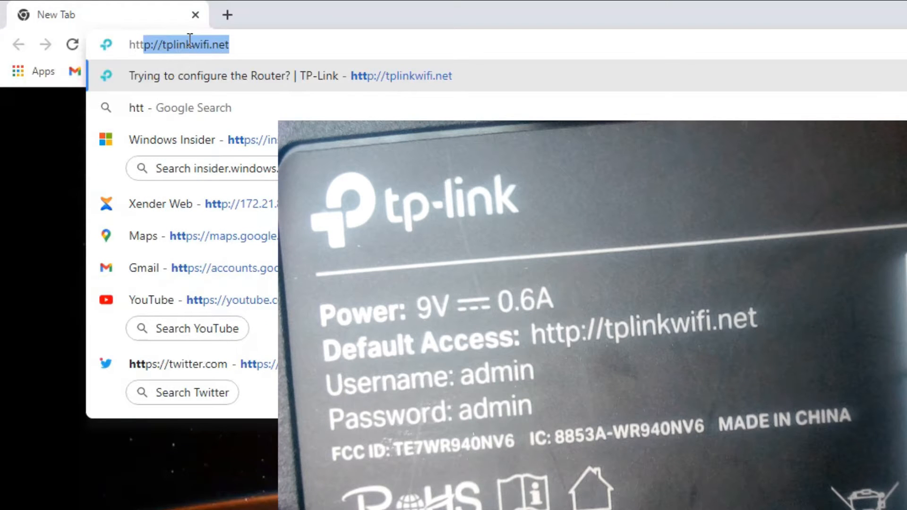
{"action": "type", "text": "p:/"}
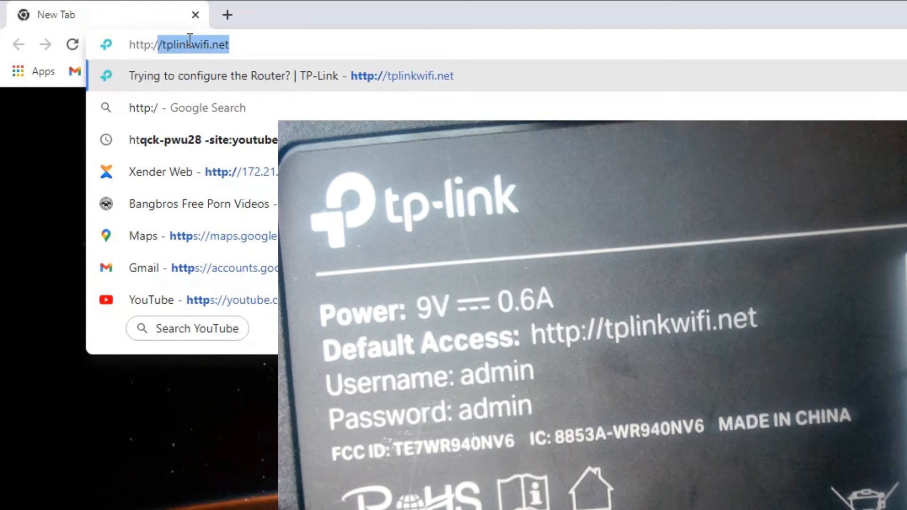
{"action": "type", "text": "/tplin"}
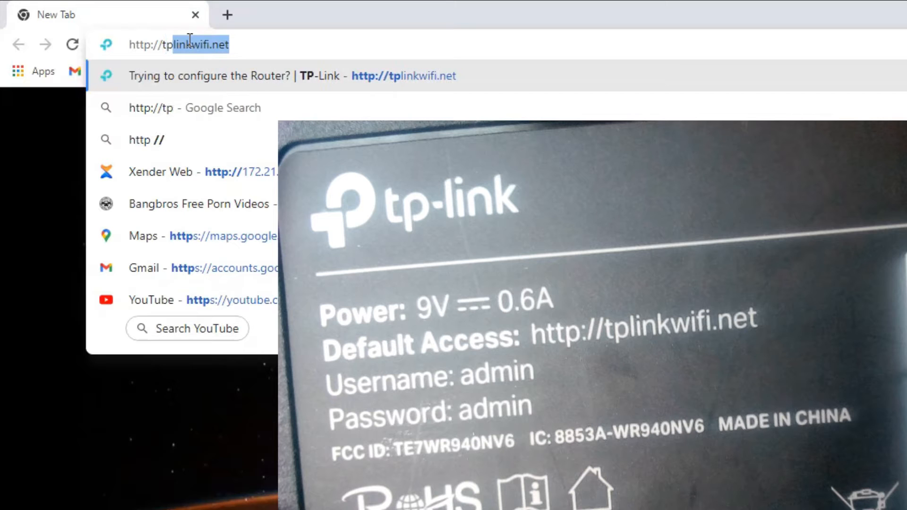
{"action": "type", "text": "k"}
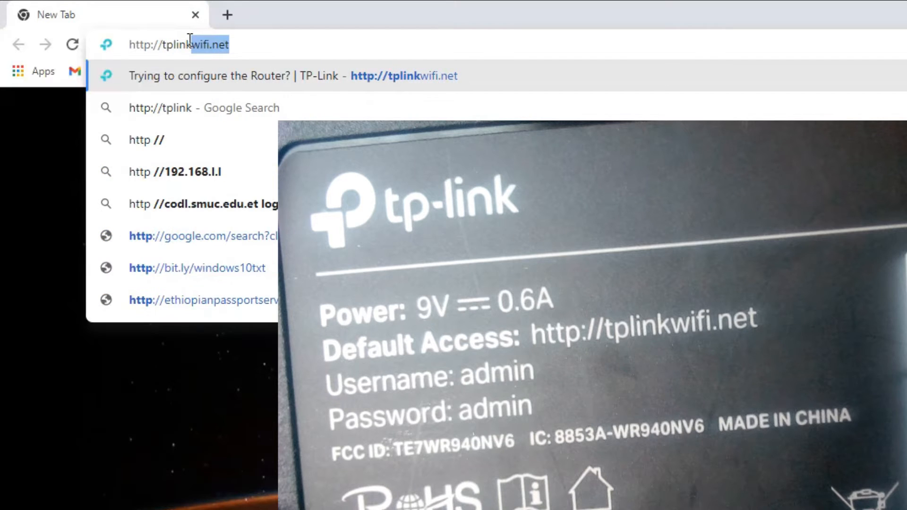
{"action": "left_click", "coordinate": [280, 42]}
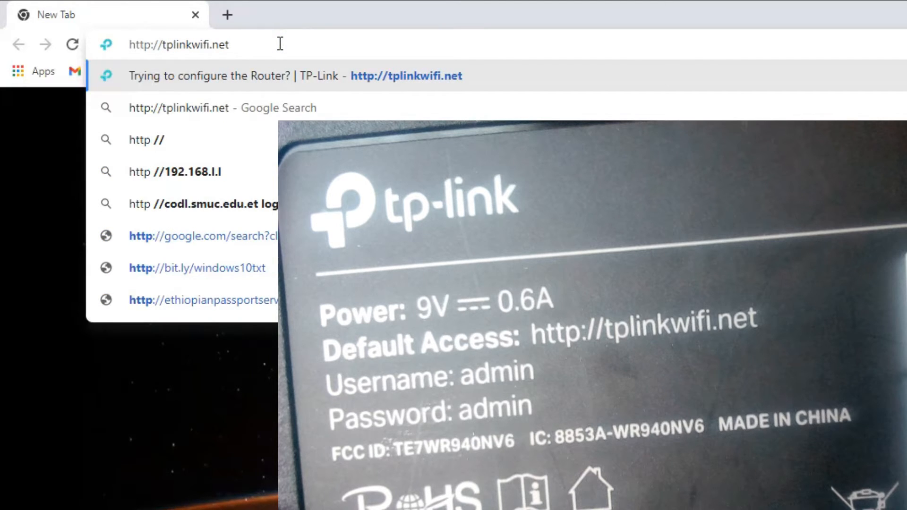
{"action": "key", "text": "Return"}
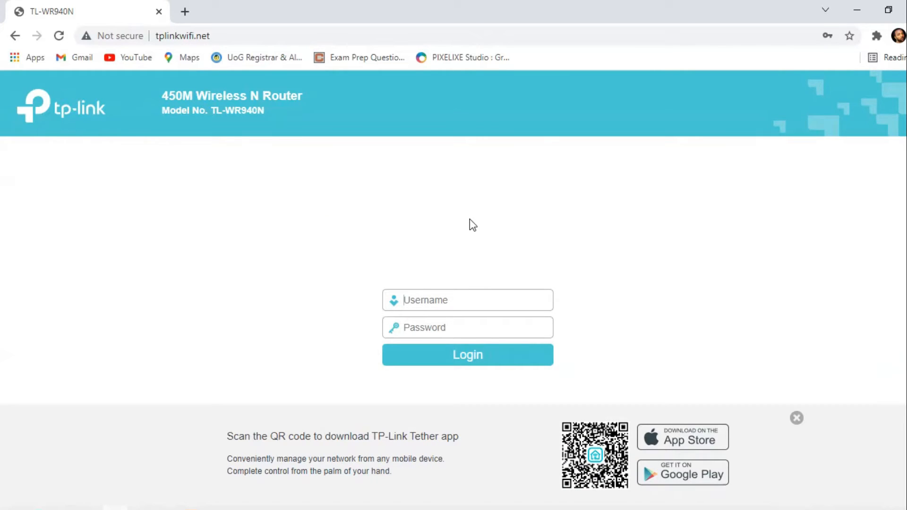
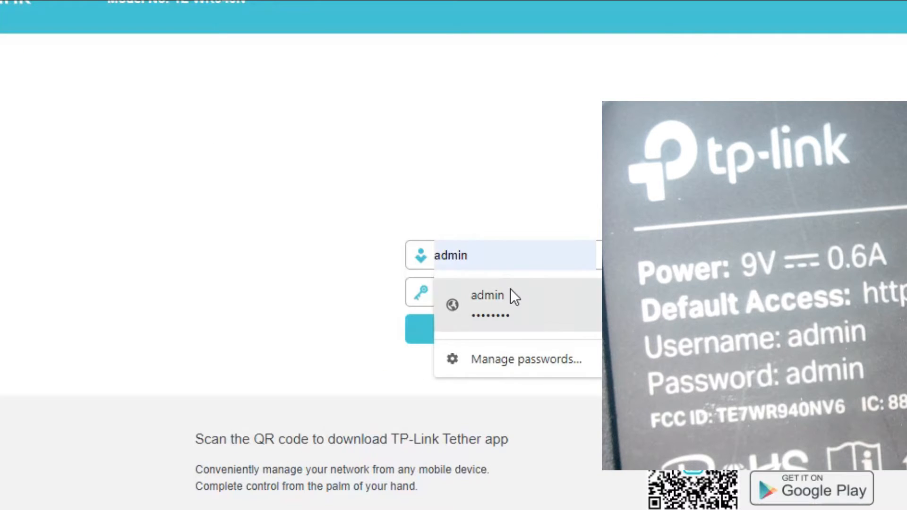
- Log in as admin, replacing the autofilled password with the router's default password
{"action": "left_click", "coordinate": [510, 289]}
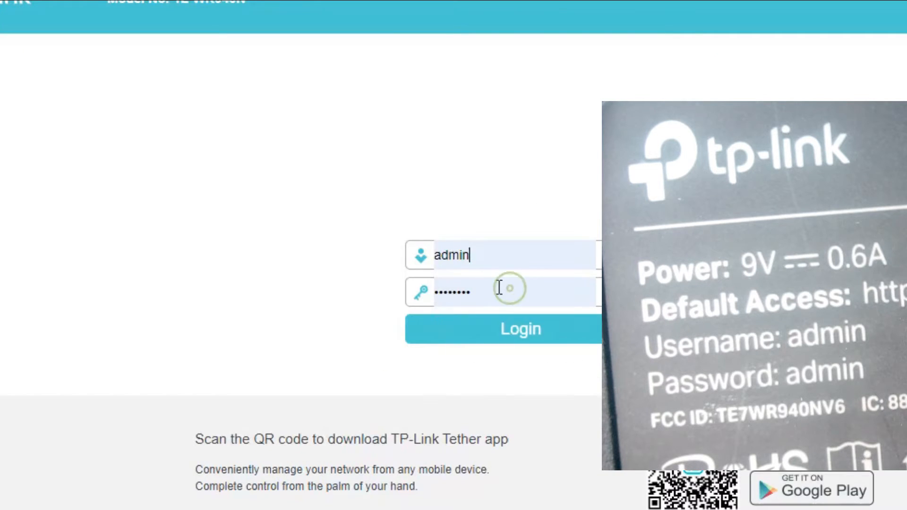
{"action": "left_click", "coordinate": [490, 288]}
{"action": "left_click_drag", "start_coordinate": [486, 289], "coordinate": [424, 291]}
{"action": "key", "text": "BackSpace"}
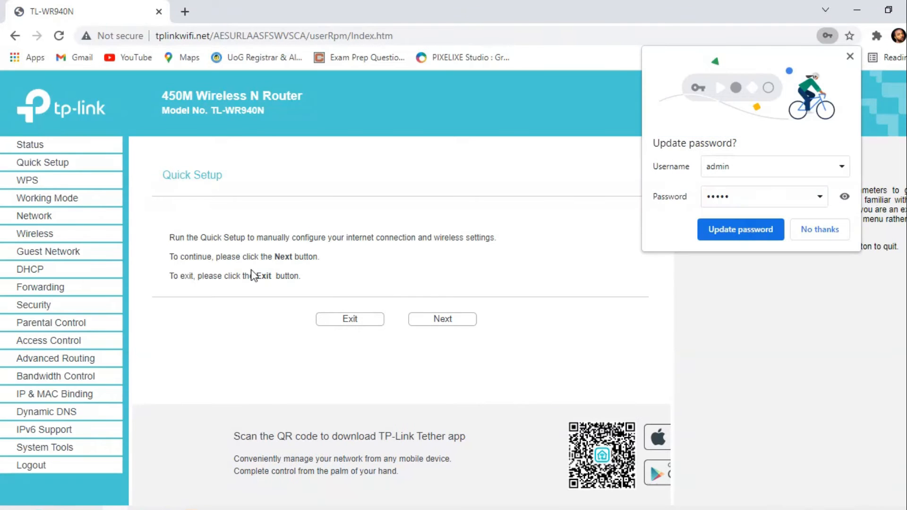
- Decline Chrome's password-update offer and start the Quick Setup wizard
{"action": "left_click", "coordinate": [800, 231]}
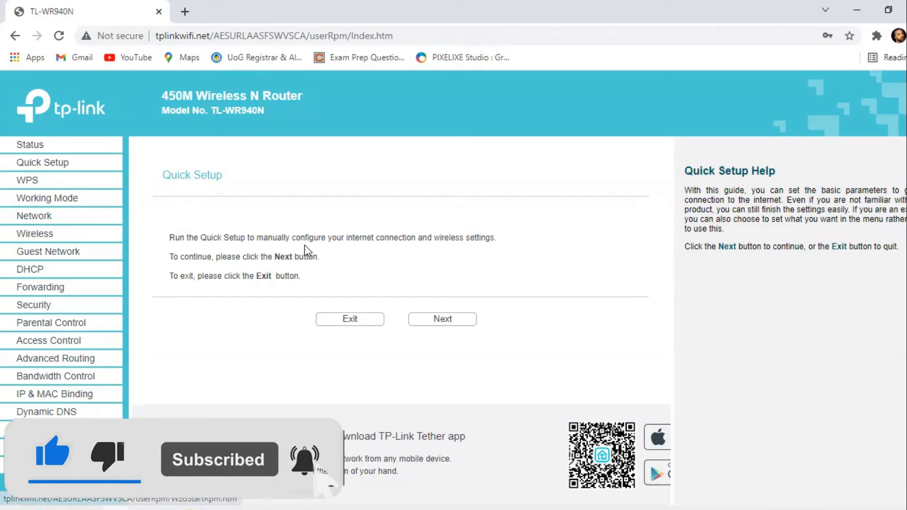
{"action": "left_click", "coordinate": [436, 316]}
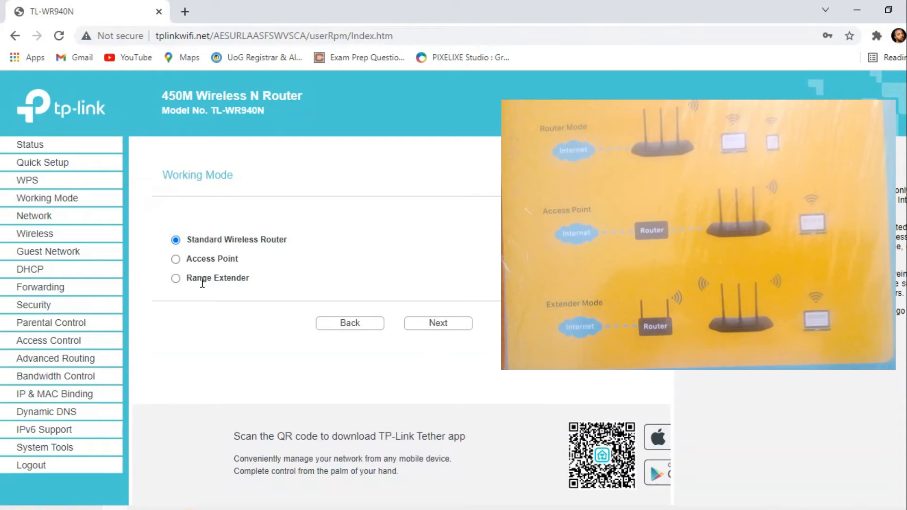
- Choose Access Point as the working mode and continue to the wireless settings
{"action": "left_click", "coordinate": [176, 259]}
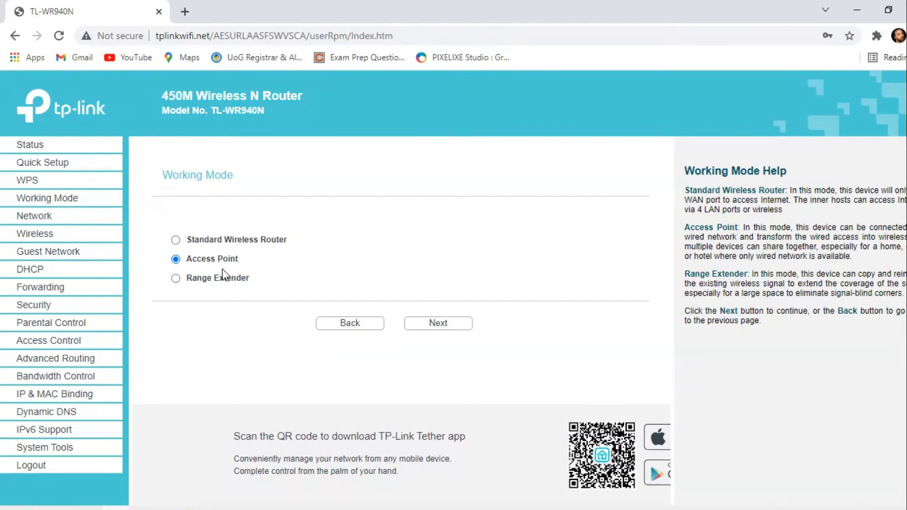
{"action": "left_click", "coordinate": [442, 324]}
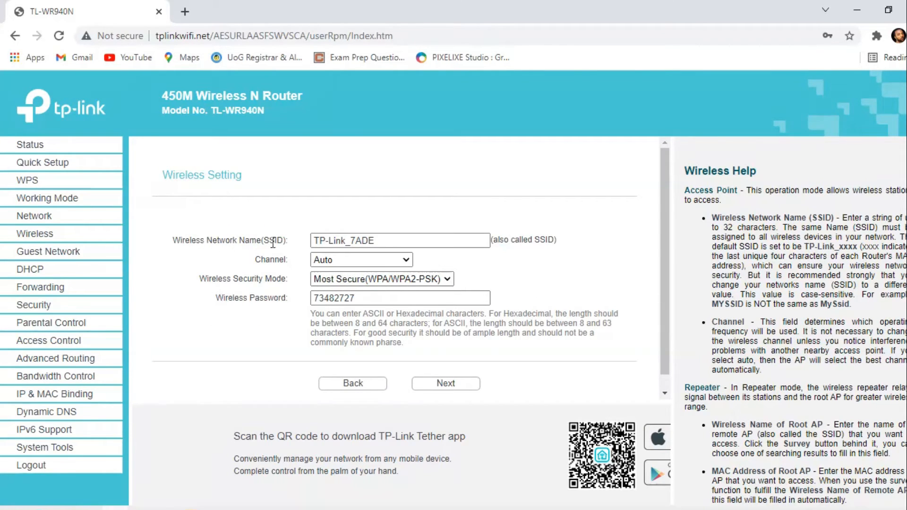
- Rename the SSID from TP-Link_7ADE to BEFRC Hall
{"action": "left_click_drag", "start_coordinate": [378, 236], "coordinate": [306, 245]}
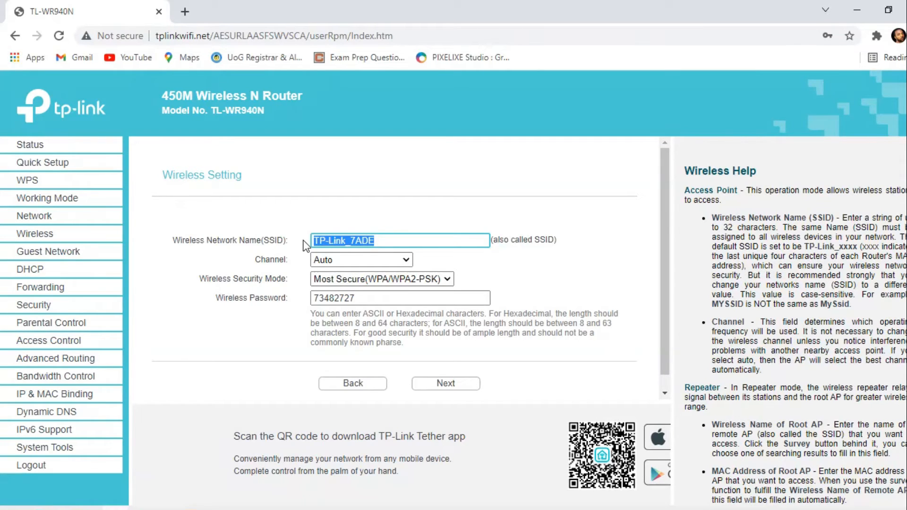
{"action": "type", "text": "BEFRC Hall"}
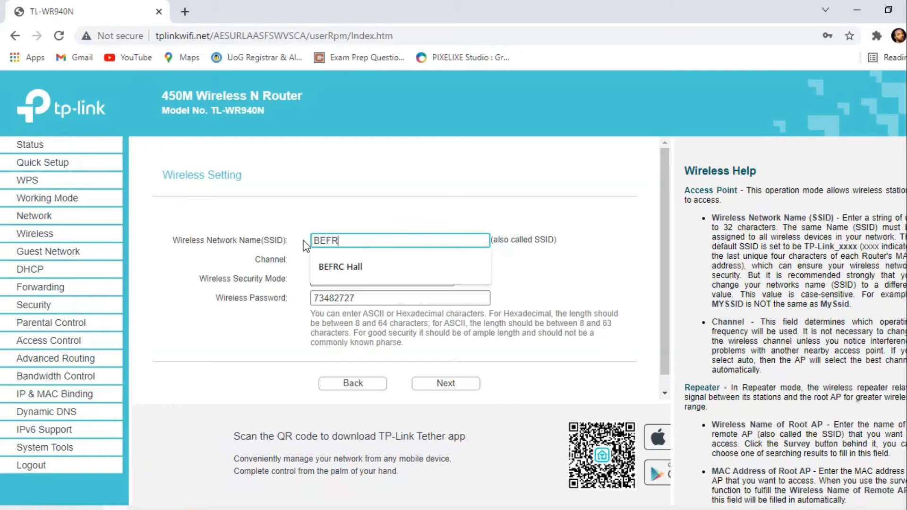
{"action": "left_click", "coordinate": [353, 266]}
{"action": "left_click", "coordinate": [471, 262]}
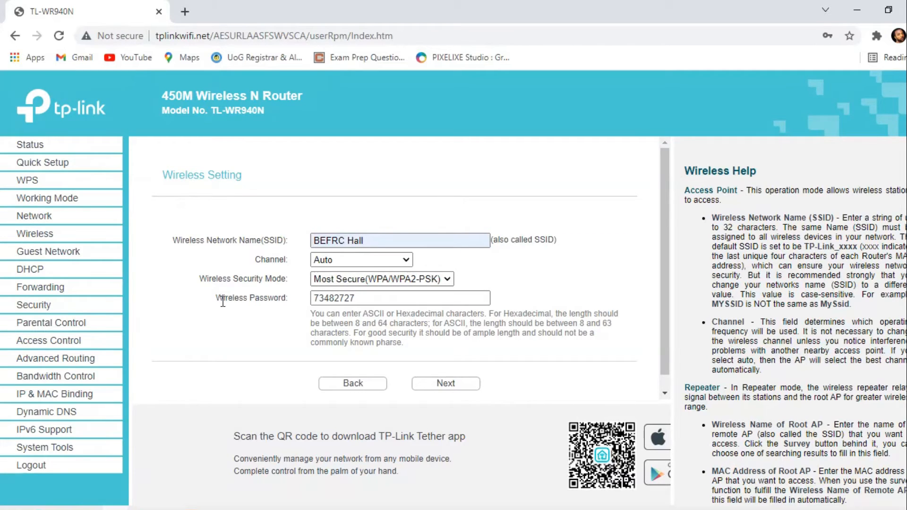
- Erase the old wireless password and begin typing the new Wi-Fi key
{"action": "left_click", "coordinate": [359, 298]}
{"action": "left_click_drag", "start_coordinate": [365, 298], "coordinate": [314, 304]}
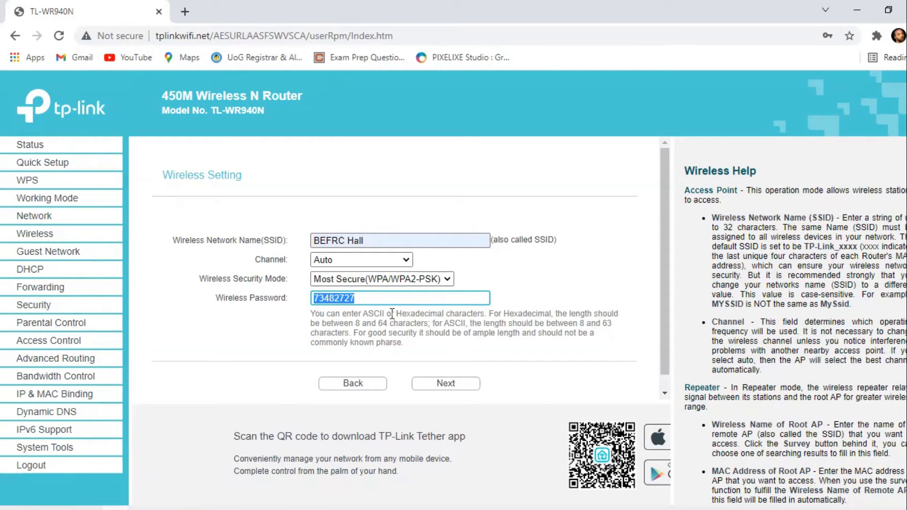
{"action": "left_click", "coordinate": [373, 299]}
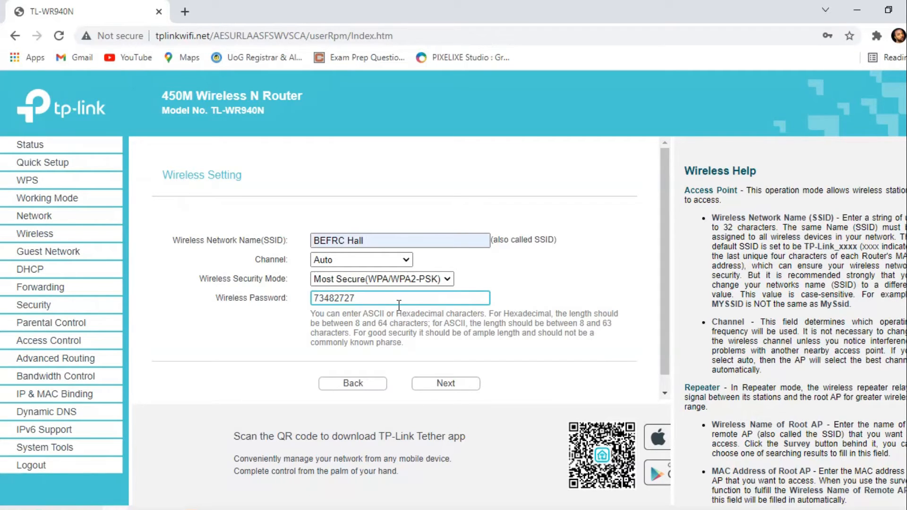
{"action": "key", "text": "BackSpace"}
{"action": "key", "text": "BackSpace"}
{"action": "key", "text": "BackSpace"}
{"action": "key", "text": "BackSpace"}
{"action": "key", "text": "BackSpace"}
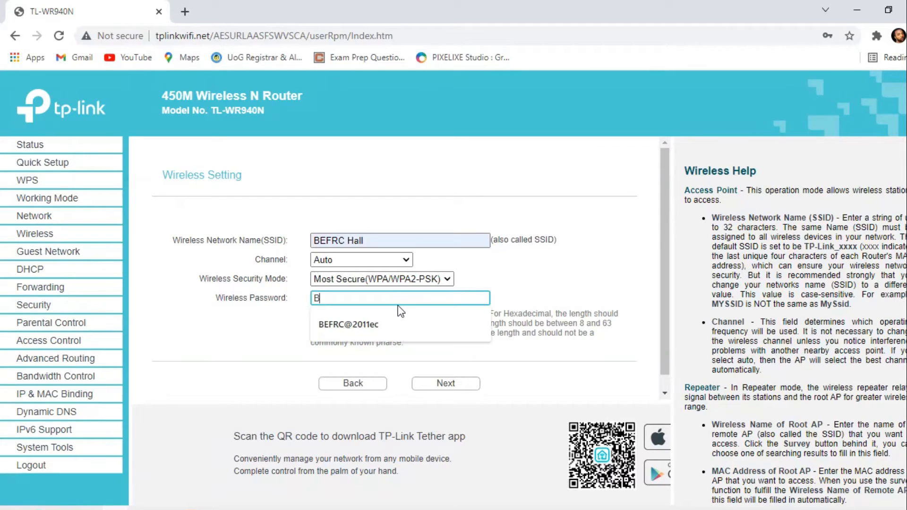
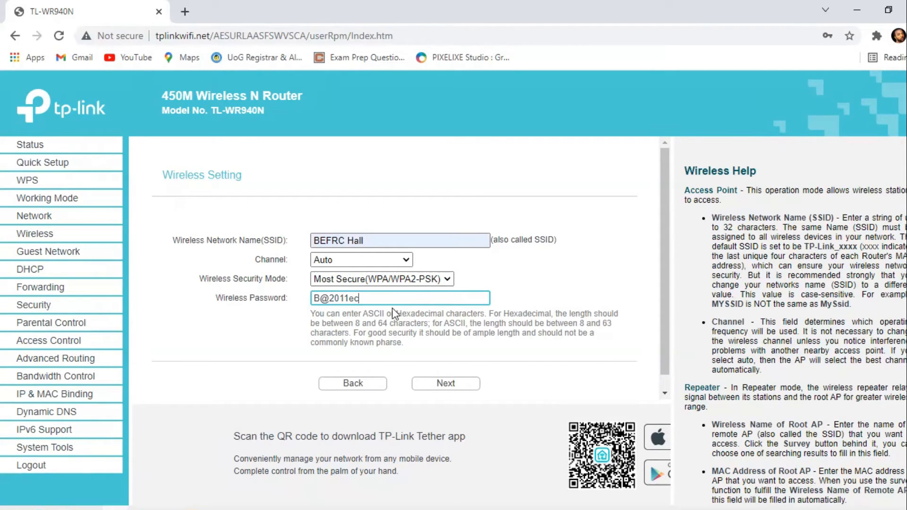
- Save the wireless settings and accept the network settings to reach the Finish page
{"action": "left_click", "coordinate": [456, 385]}
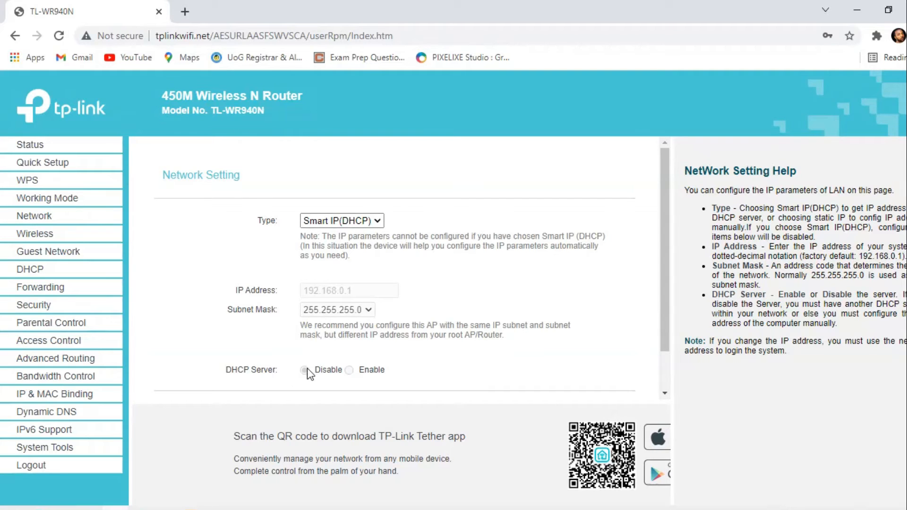
{"action": "scroll", "coordinate": [307, 373], "scroll_direction": "down", "scroll_amount": 1}
{"action": "scroll", "coordinate": [411, 316], "scroll_direction": "up", "scroll_amount": 1}
{"action": "scroll", "coordinate": [562, 330], "scroll_direction": "down", "scroll_amount": 1}
{"action": "scroll", "coordinate": [461, 307], "scroll_direction": "up", "scroll_amount": 1}
{"action": "scroll", "coordinate": [459, 307], "scroll_direction": "down", "scroll_amount": 1}
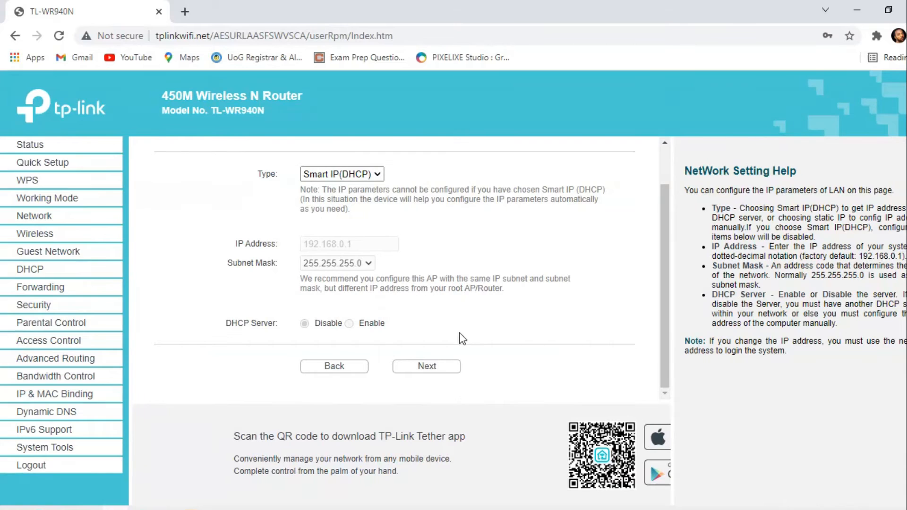
{"action": "left_click", "coordinate": [432, 366]}
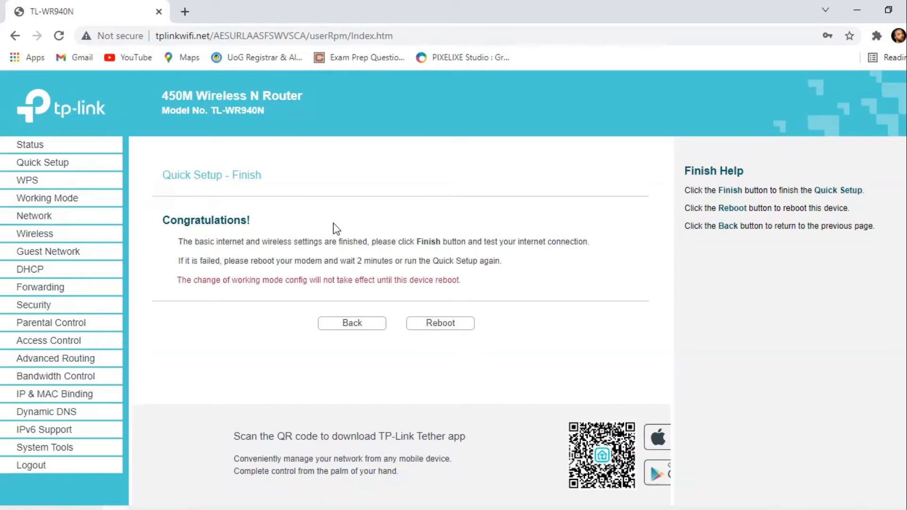
- Reboot the router so Access Point mode takes effect
{"action": "left_click", "coordinate": [447, 326]}
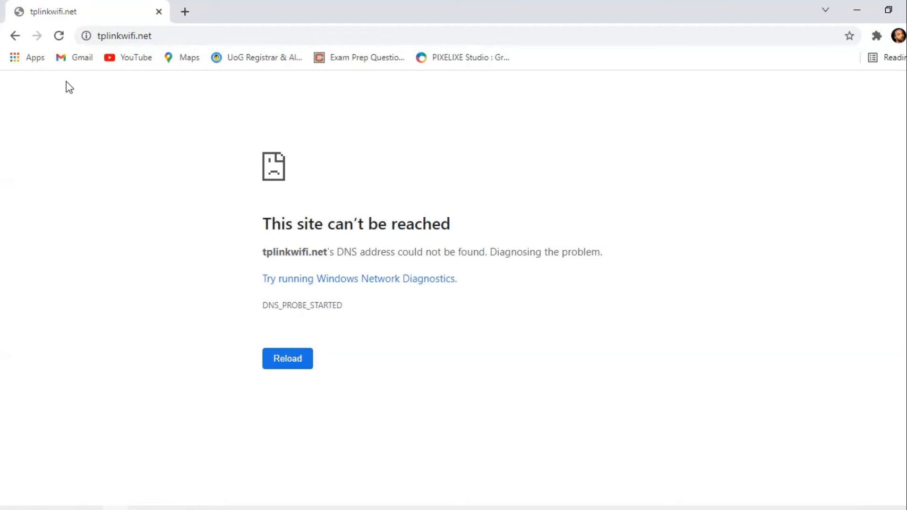
- Reload the page and sign back in as admin with the router password
{"action": "left_click", "coordinate": [60, 35]}
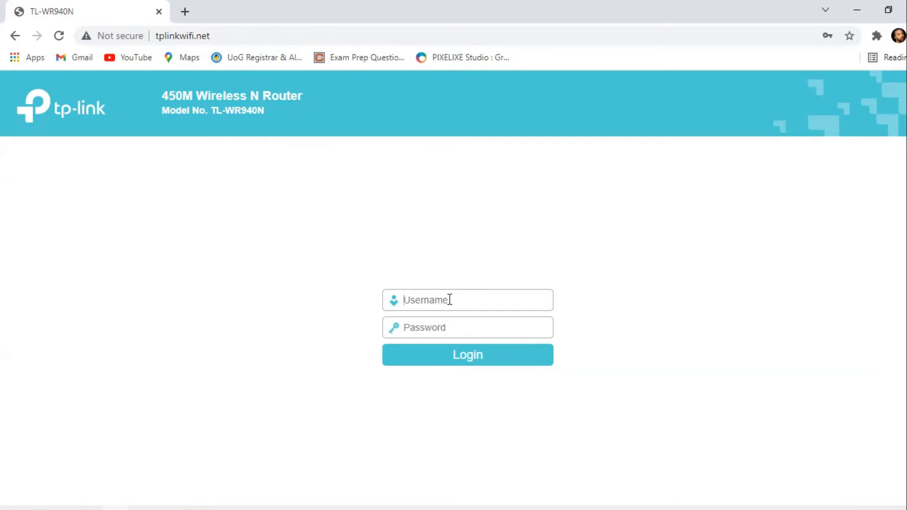
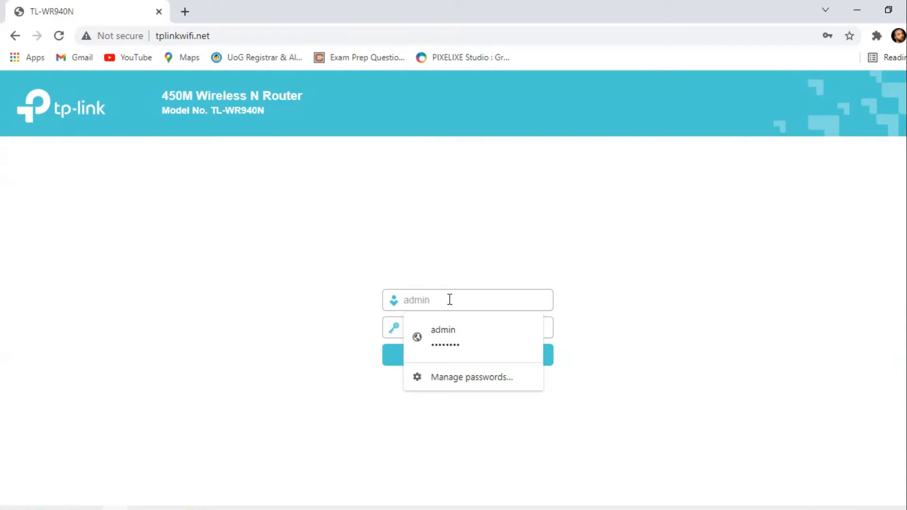
{"action": "left_click", "coordinate": [462, 327]}
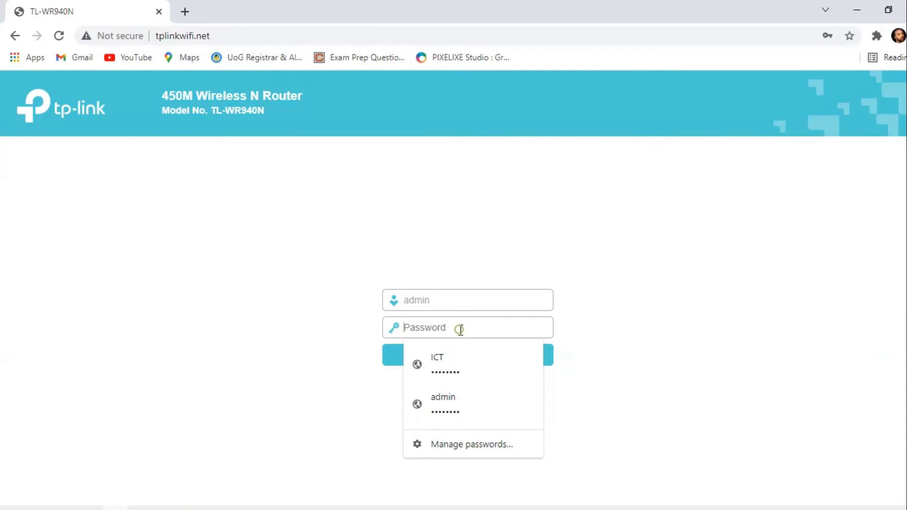
{"action": "left_click", "coordinate": [642, 273]}
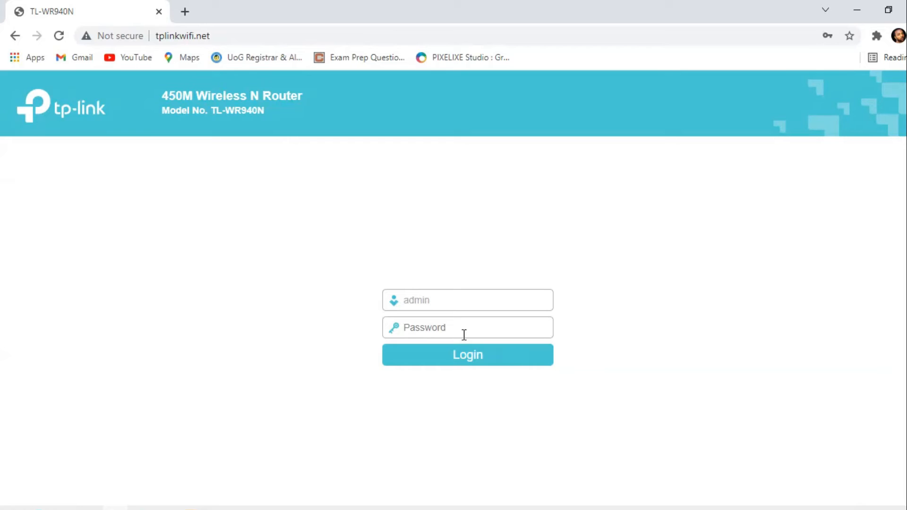
{"action": "left_click", "coordinate": [447, 329]}
{"action": "type", "text": "ad"}
{"action": "left_click", "coordinate": [430, 357]}
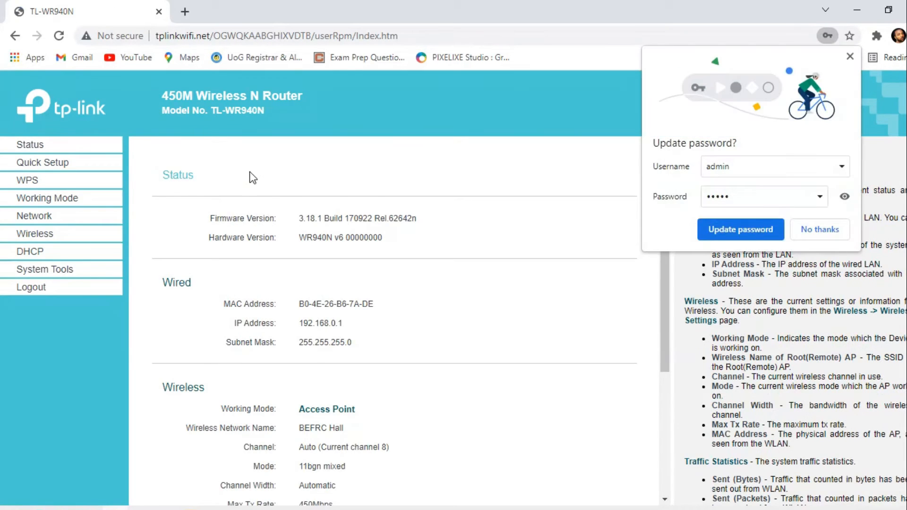
- Decline Chrome's password update and check the Status page shows Access Point mode, SSID BEFRC Hall
{"action": "left_click", "coordinate": [808, 228]}
{"action": "scroll", "coordinate": [331, 294], "scroll_direction": "down", "scroll_amount": 4}
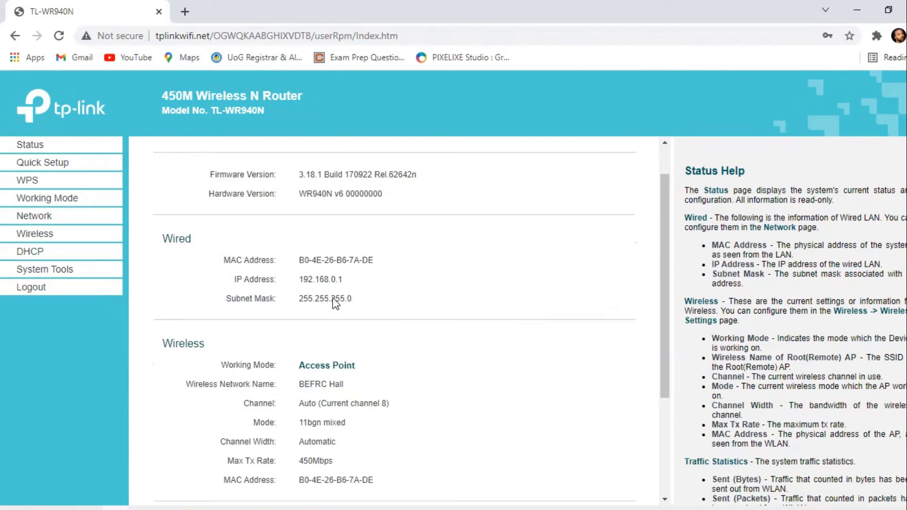
{"action": "scroll", "coordinate": [338, 319], "scroll_direction": "up", "scroll_amount": 4}
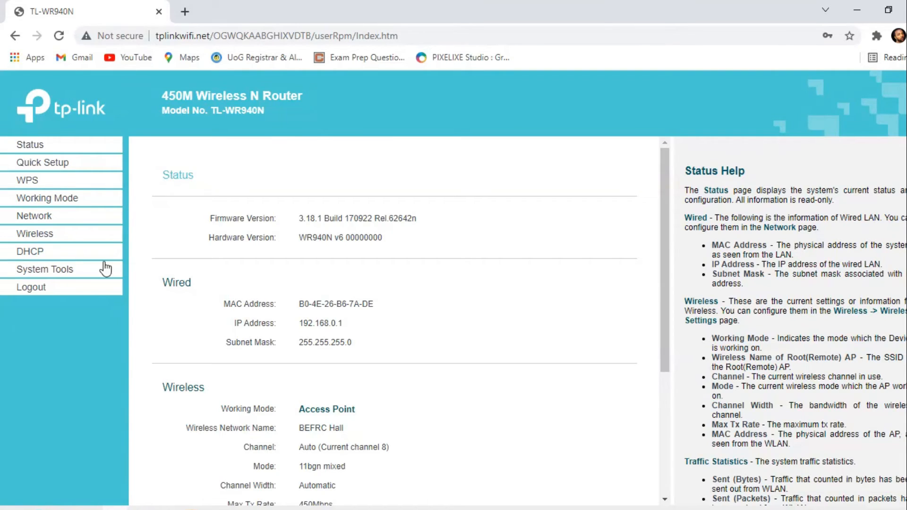
- Go to System Tools > Password and enter the old user name admin and its password
{"action": "left_click", "coordinate": [48, 273]}
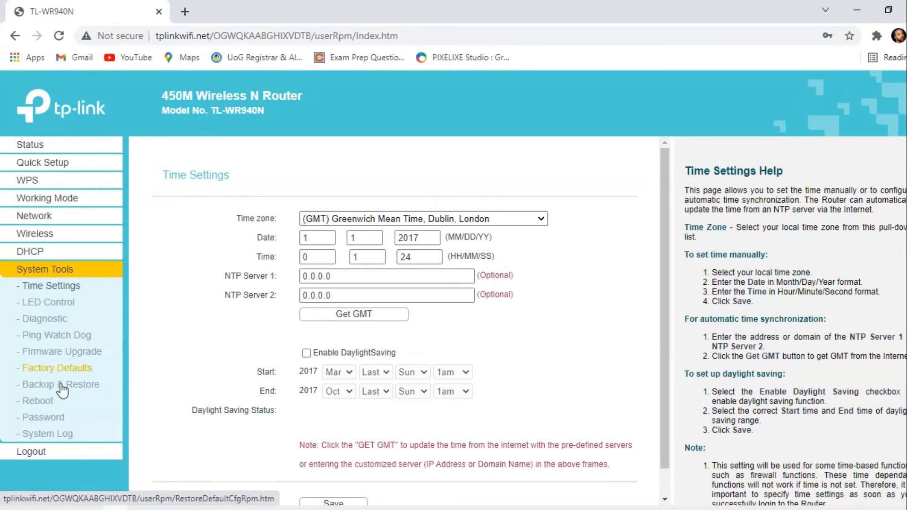
{"action": "left_click", "coordinate": [52, 421]}
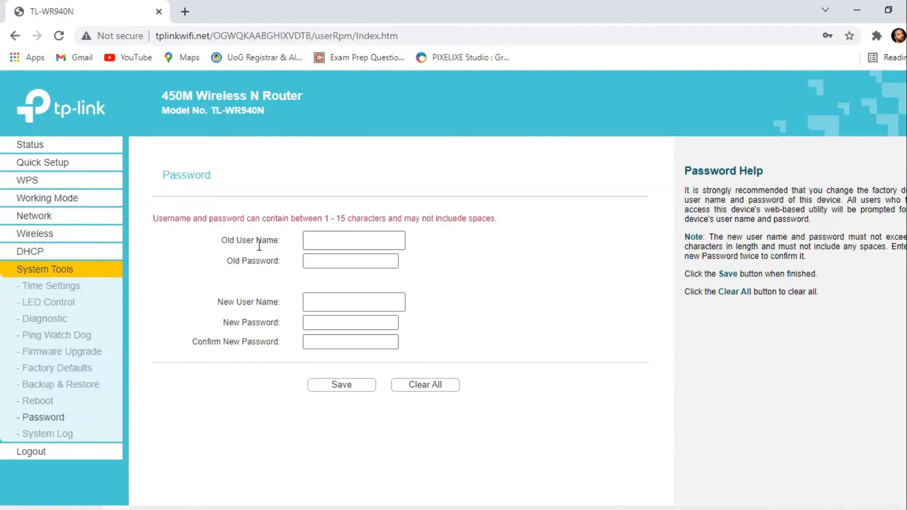
{"action": "left_click", "coordinate": [329, 240]}
{"action": "type", "text": "admin"}
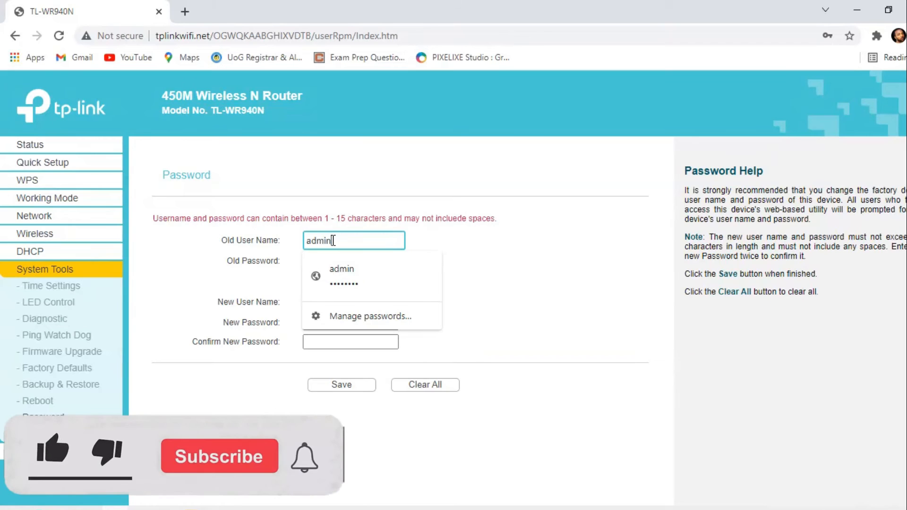
{"action": "left_click", "coordinate": [346, 266]}
{"action": "left_click", "coordinate": [346, 264]}
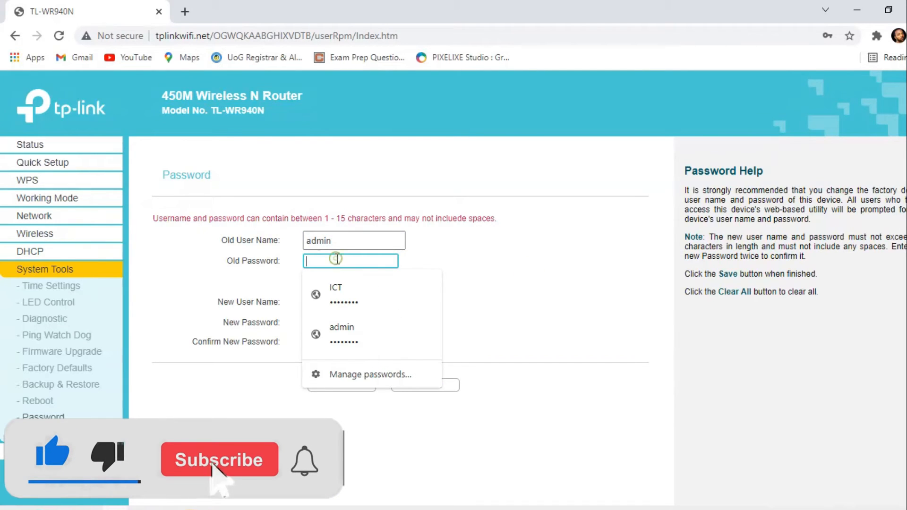
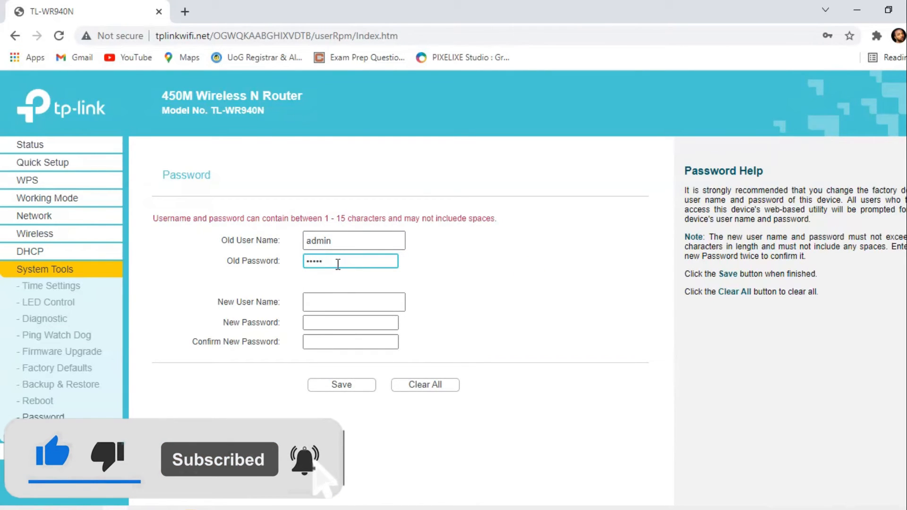
- Enter the new administrator user name, the new password and its confirmation
{"action": "left_click", "coordinate": [329, 300]}
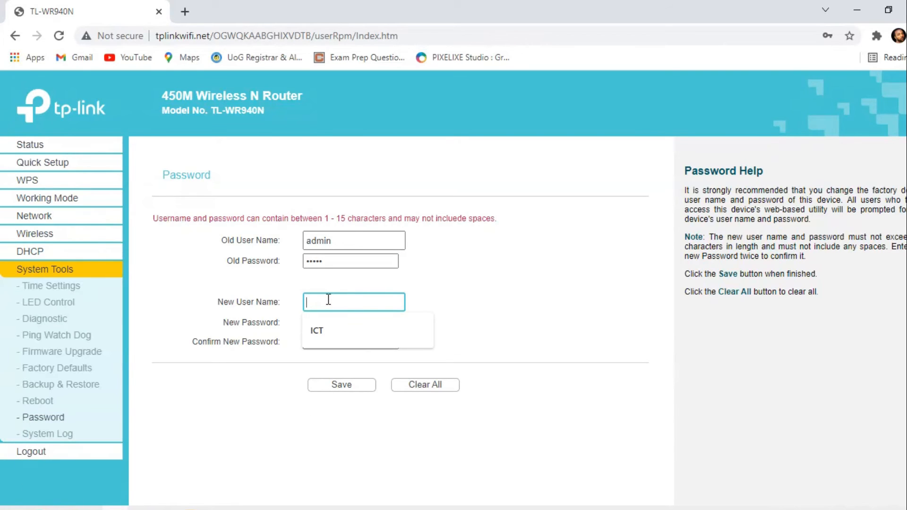
{"action": "left_click", "coordinate": [277, 287]}
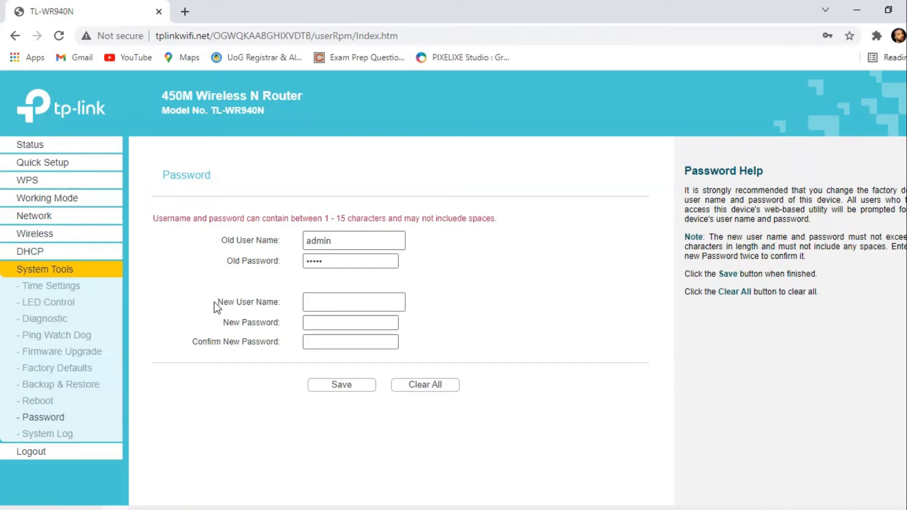
{"action": "left_click", "coordinate": [331, 301]}
{"action": "left_click", "coordinate": [333, 328]}
{"action": "left_click", "coordinate": [334, 323]}
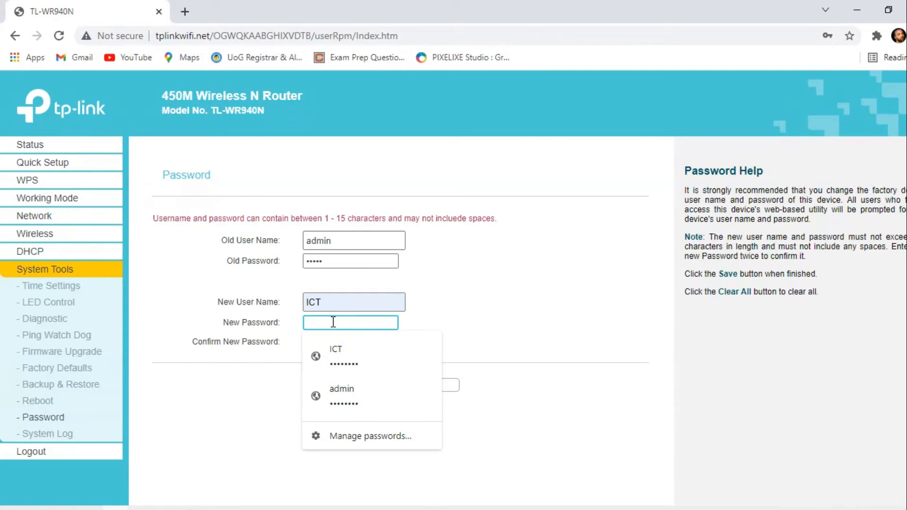
{"action": "type", "text": "1"}
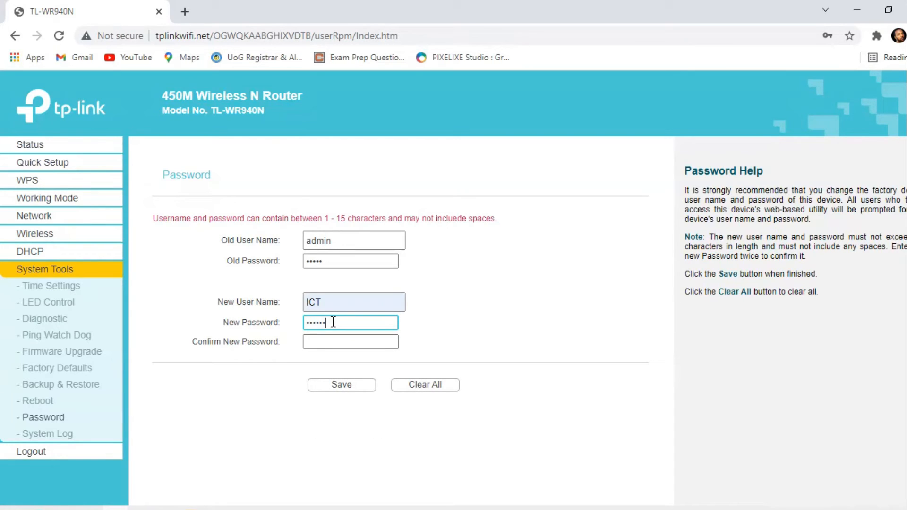
{"action": "left_click", "coordinate": [329, 342]}
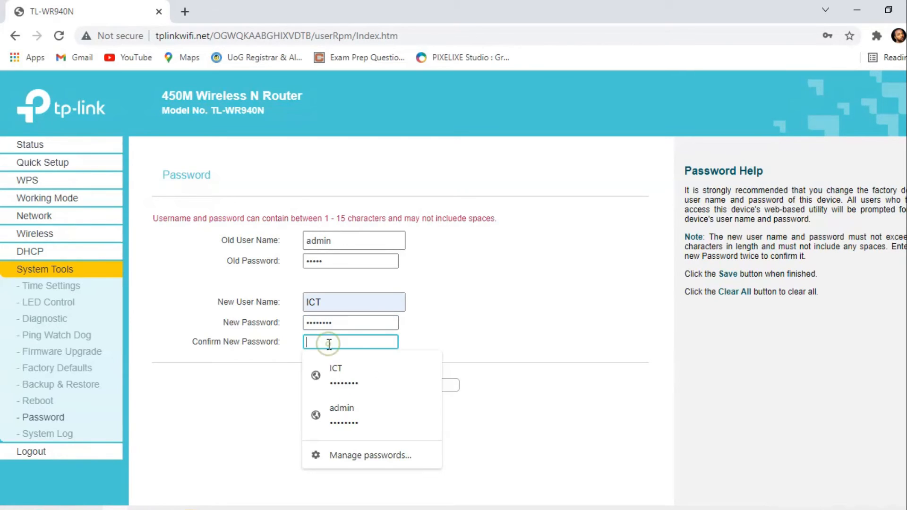
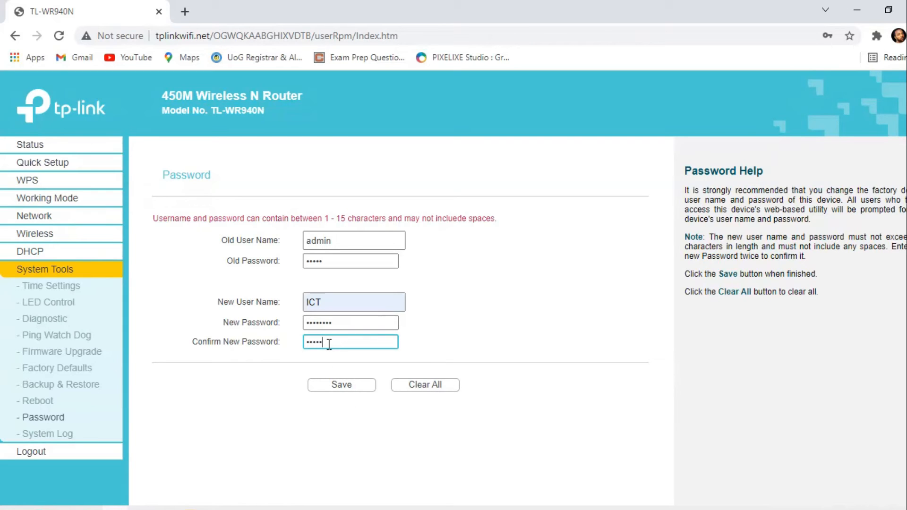
{"action": "left_click", "coordinate": [455, 313]}
- Save the new login, then try signing in with the old admin credentials
{"action": "left_click", "coordinate": [333, 385]}
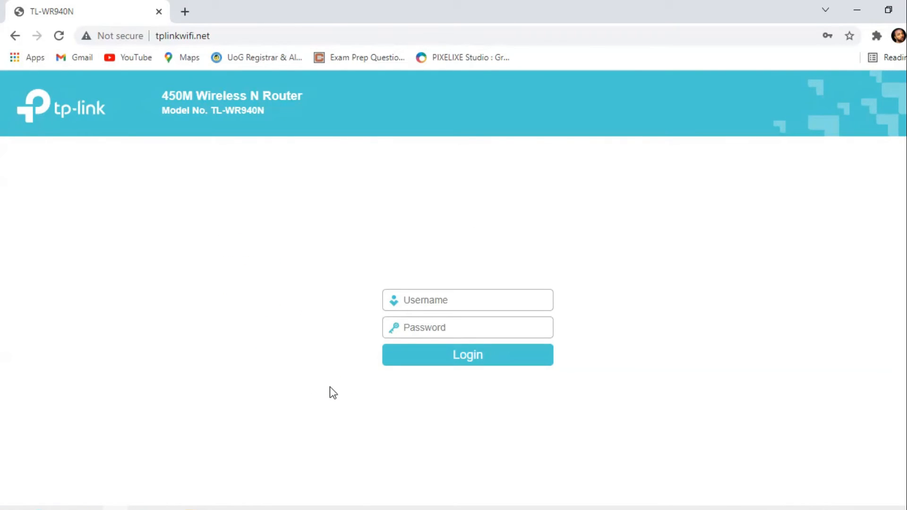
{"action": "left_click", "coordinate": [434, 303]}
{"action": "type", "text": "admin"}
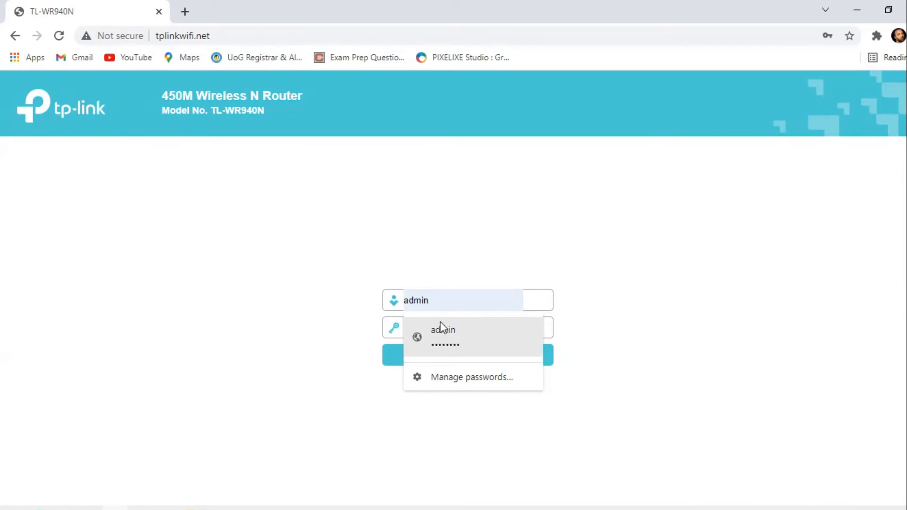
{"action": "left_click", "coordinate": [441, 331]}
{"action": "left_click", "coordinate": [441, 326]}
{"action": "left_click_drag", "start_coordinate": [441, 326], "coordinate": [400, 341]}
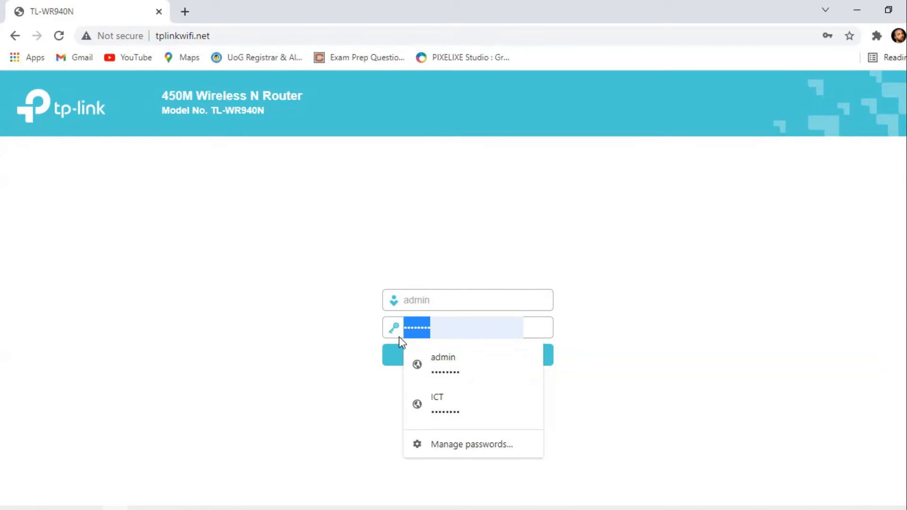
{"action": "type", "text": "••"}
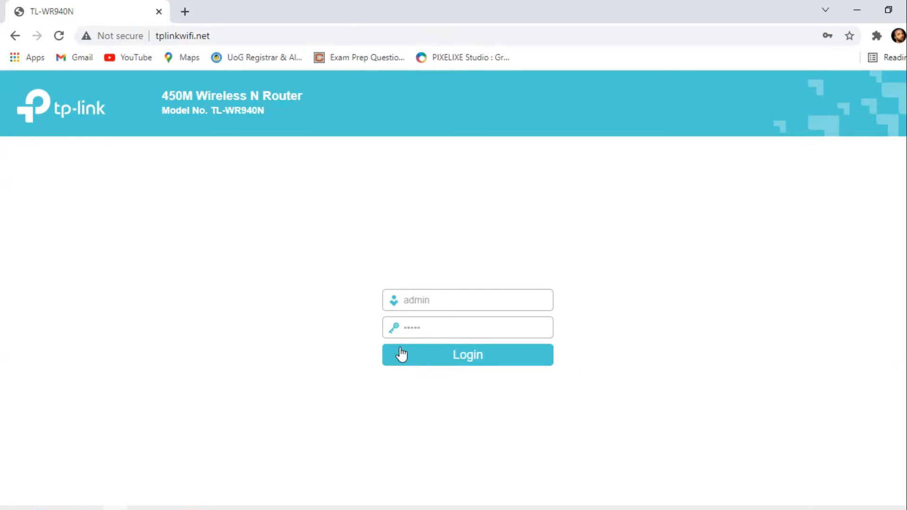
{"action": "left_click", "coordinate": [403, 355]}
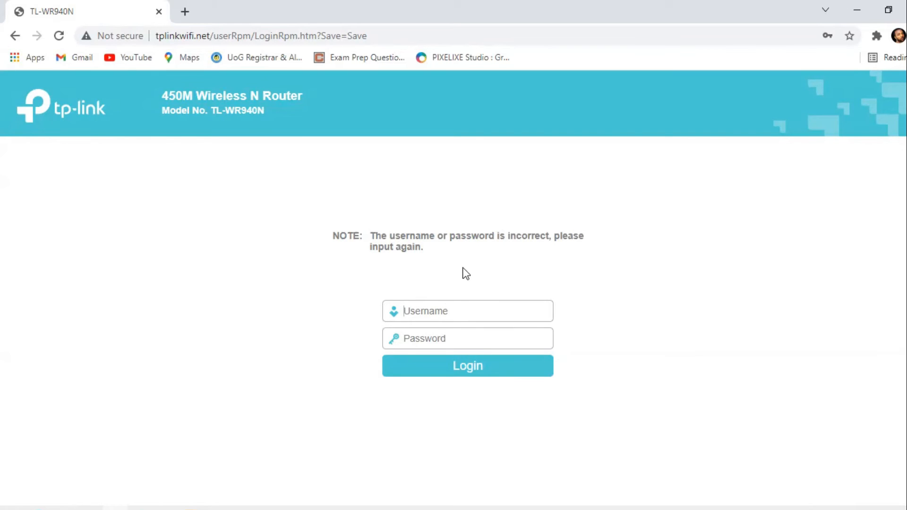
- Fill in the saved new username and clear its autofilled password to retype it
{"action": "type", "text": "ICT"}
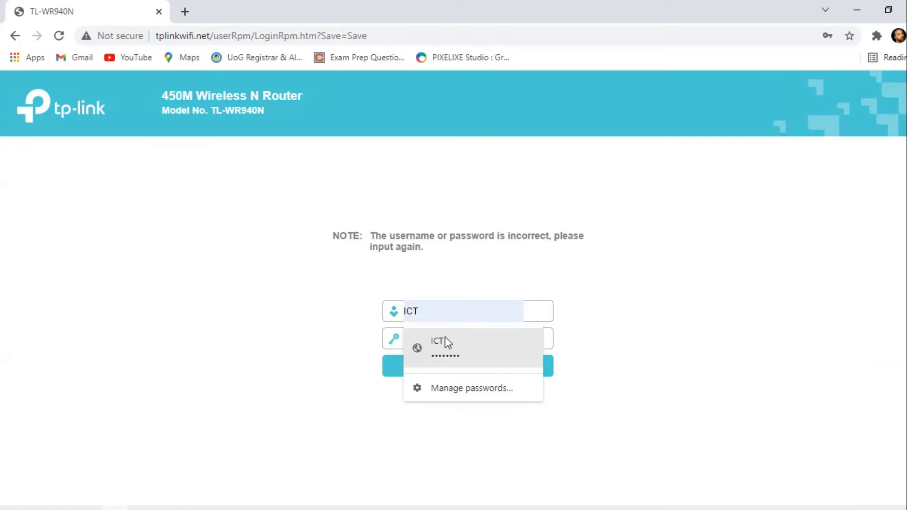
{"action": "left_click", "coordinate": [444, 342]}
{"action": "double_click", "coordinate": [443, 339]}
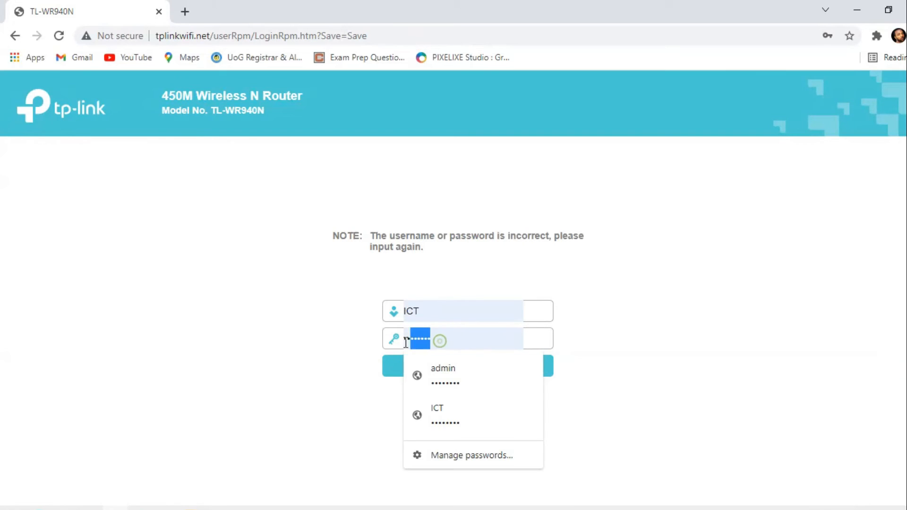
{"action": "key", "text": "BackSpace"}
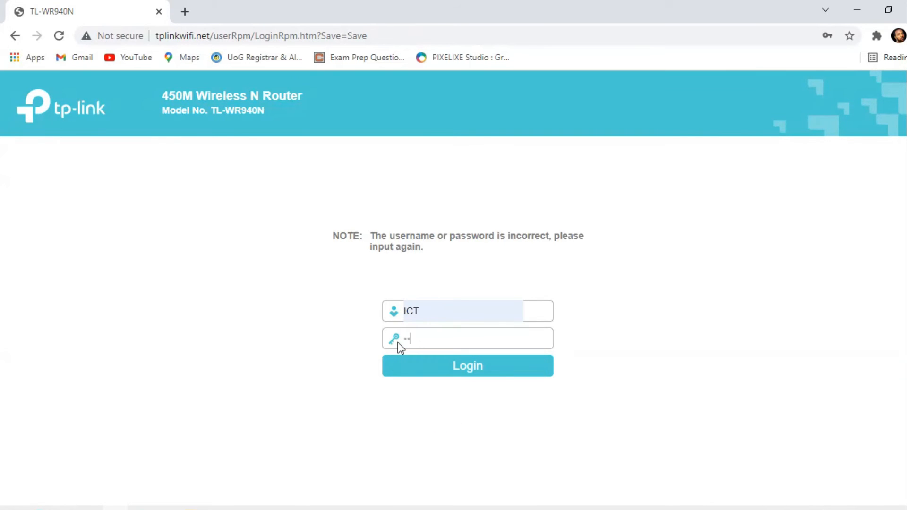
- Log in to the TL-WR940N with the new admin username and password to reach the Status page
{"action": "left_click", "coordinate": [400, 367]}
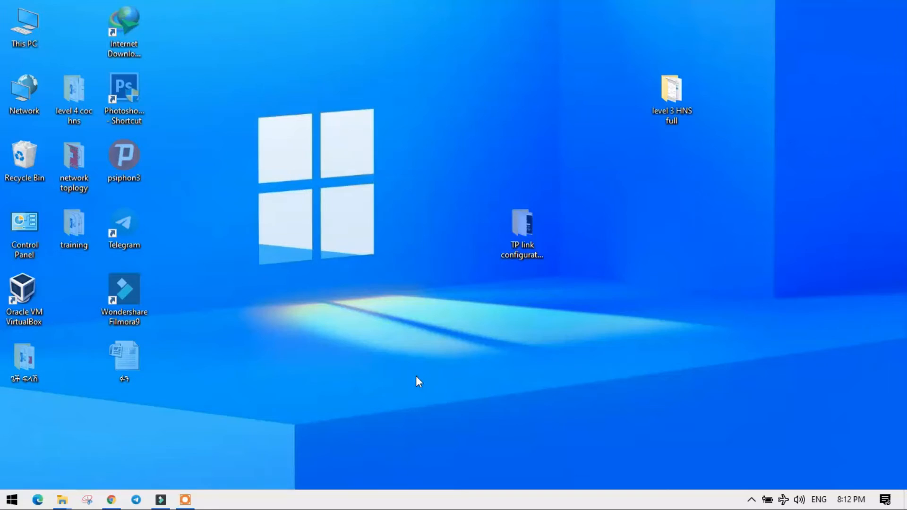
- Turn Wi-Fi on and switch airplane mode off in the Windows network flyout
{"action": "left_click", "coordinate": [782, 499]}
{"action": "left_click", "coordinate": [692, 464]}
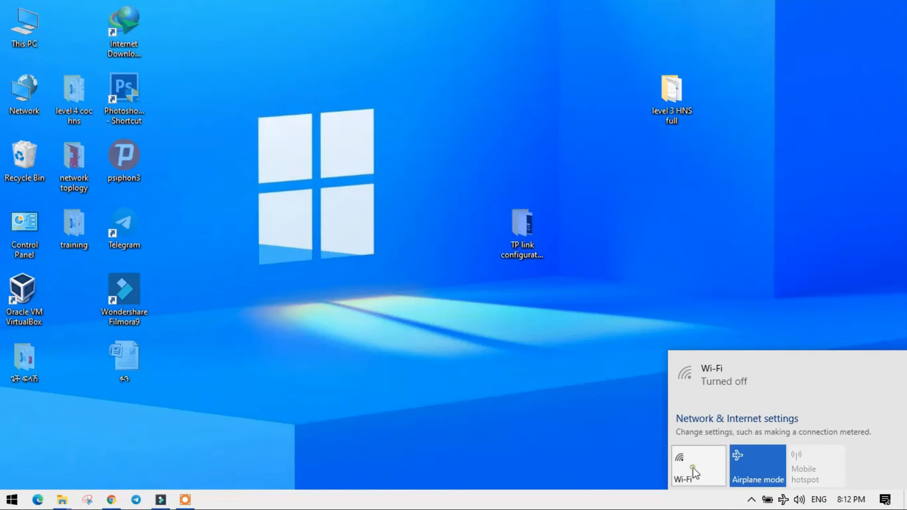
{"action": "left_click", "coordinate": [699, 505]}
{"action": "left_click", "coordinate": [784, 500]}
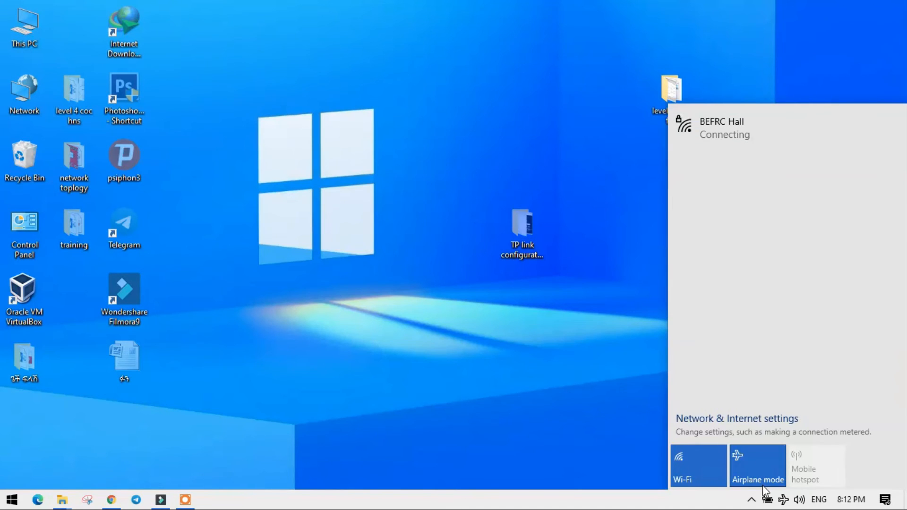
{"action": "left_click", "coordinate": [756, 470]}
{"action": "left_click", "coordinate": [783, 499]}
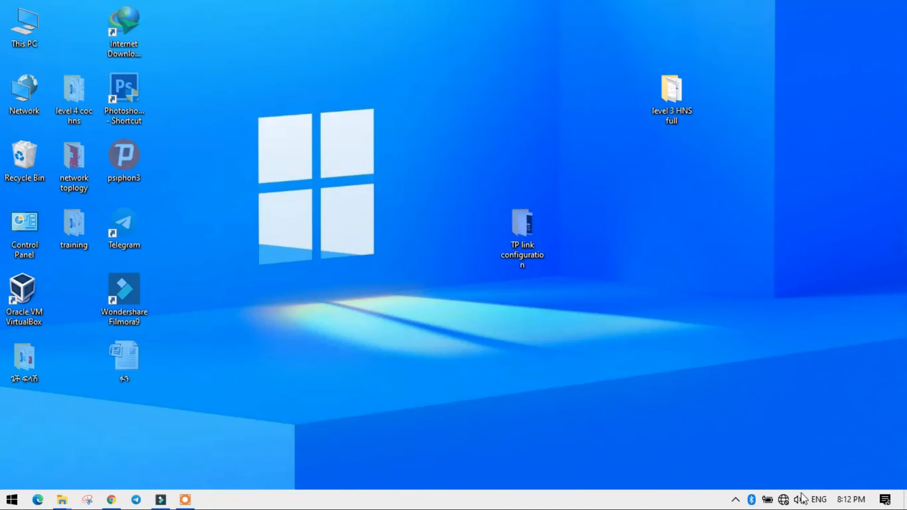
- Select the BEFRC Hall network and start connecting to it
{"action": "left_click", "coordinate": [783, 499]}
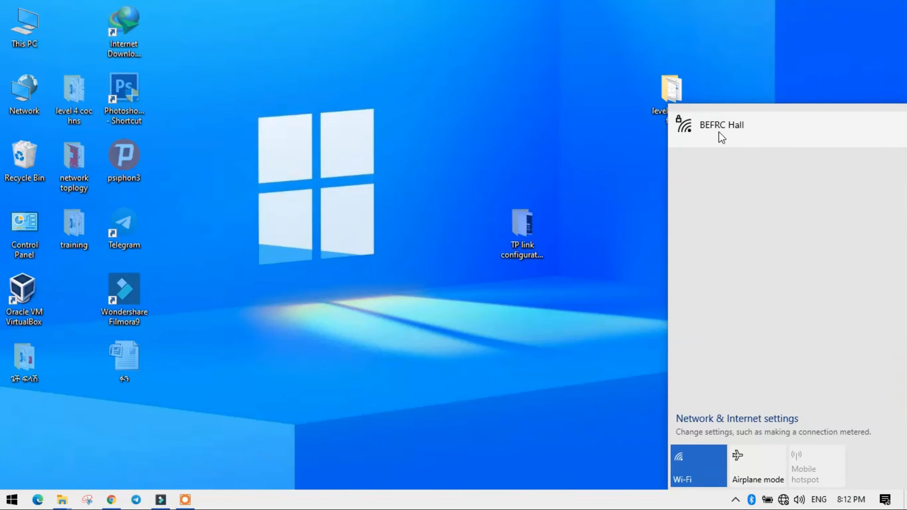
{"action": "left_click", "coordinate": [709, 136]}
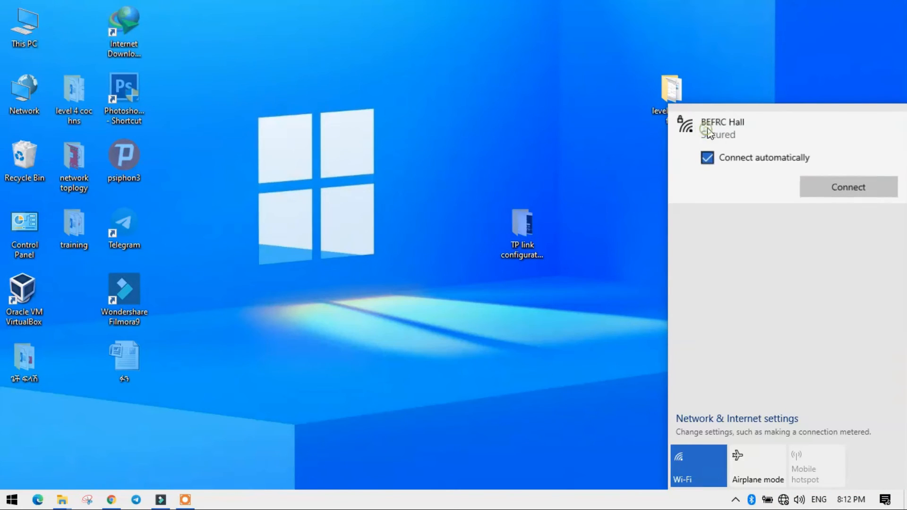
{"action": "left_click", "coordinate": [841, 188]}
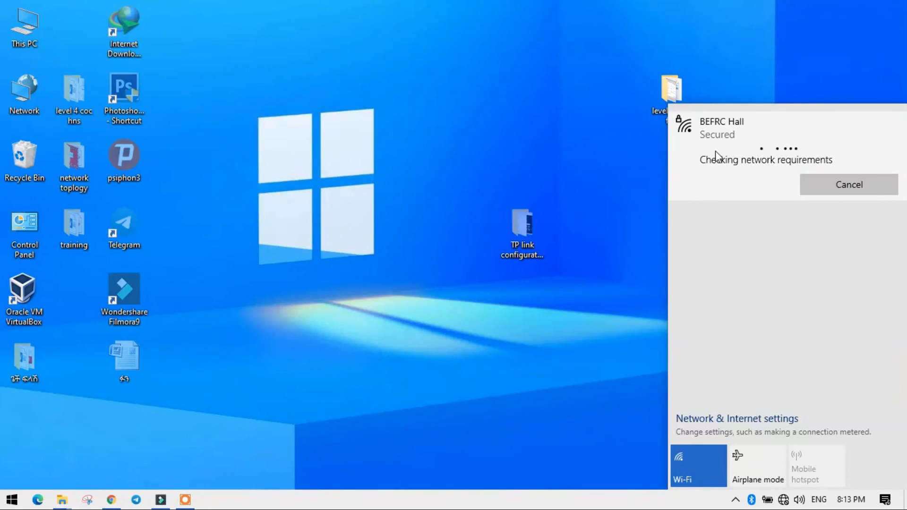
{"action": "left_click", "coordinate": [373, 506]}
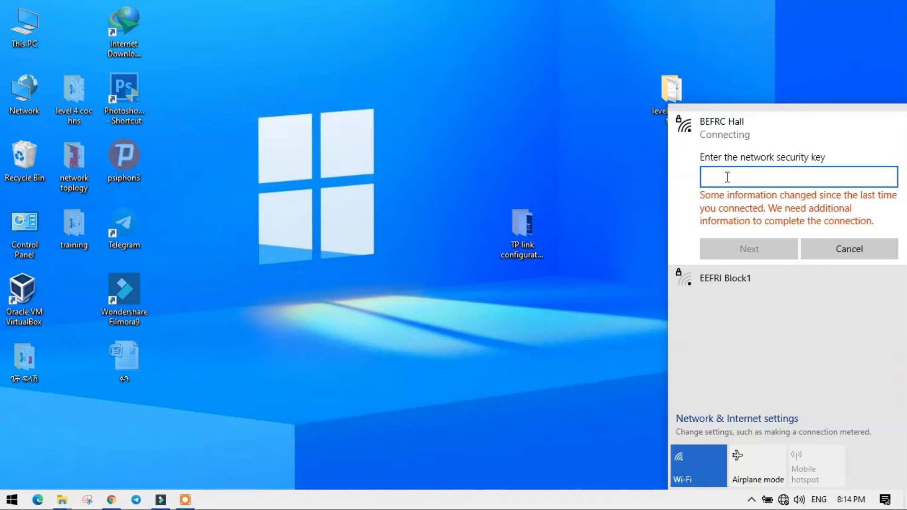
- Enter the BEFRC Hall Wi-Fi security key and submit it to connect
{"action": "type", "text": "1"}
{"action": "key", "text": "BackSpace"}
{"action": "type", "text": "1"}
{"action": "left_click", "coordinate": [748, 249]}
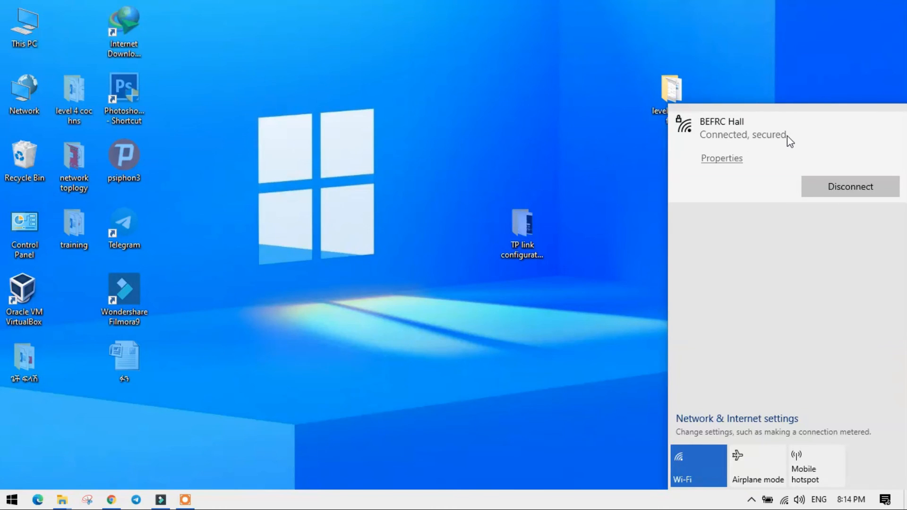
- Confirm BEFRC Hall shows Connected, secured, then load YouTube in Chrome to test internet
{"action": "left_click", "coordinate": [620, 364]}
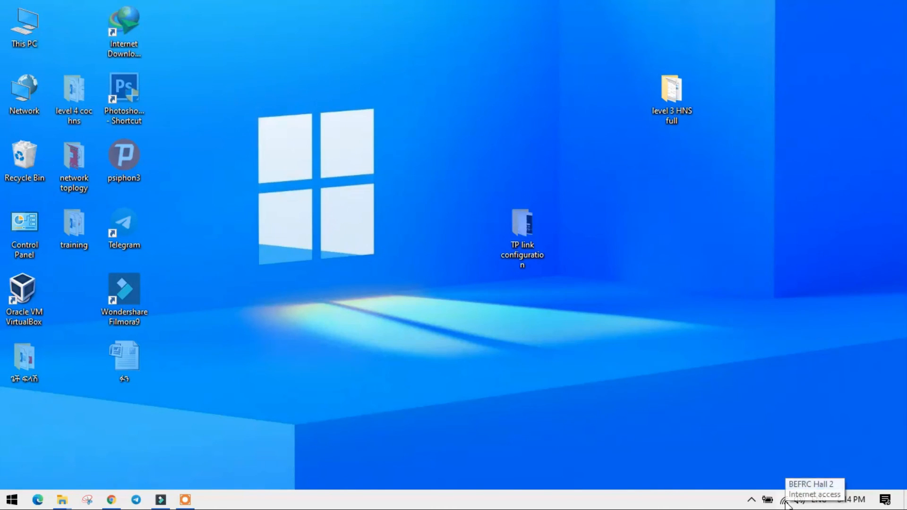
{"action": "left_click", "coordinate": [785, 500]}
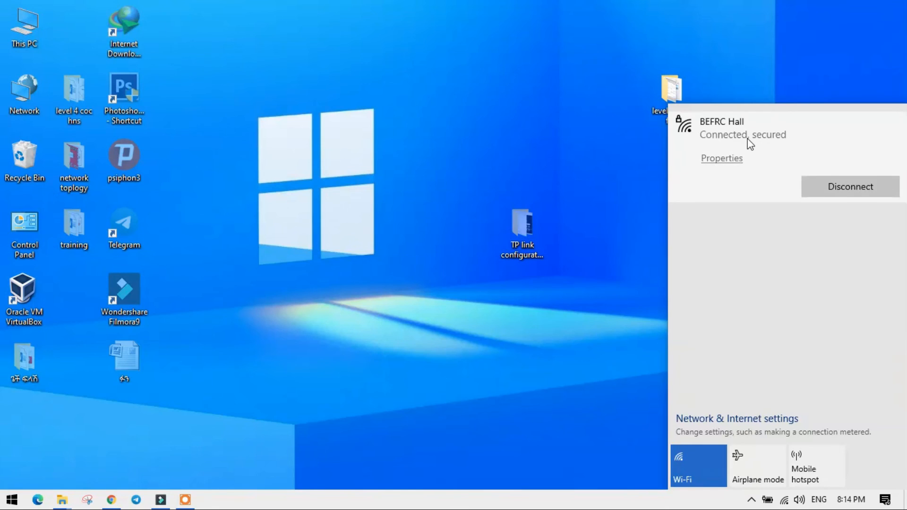
{"action": "left_click", "coordinate": [593, 313]}
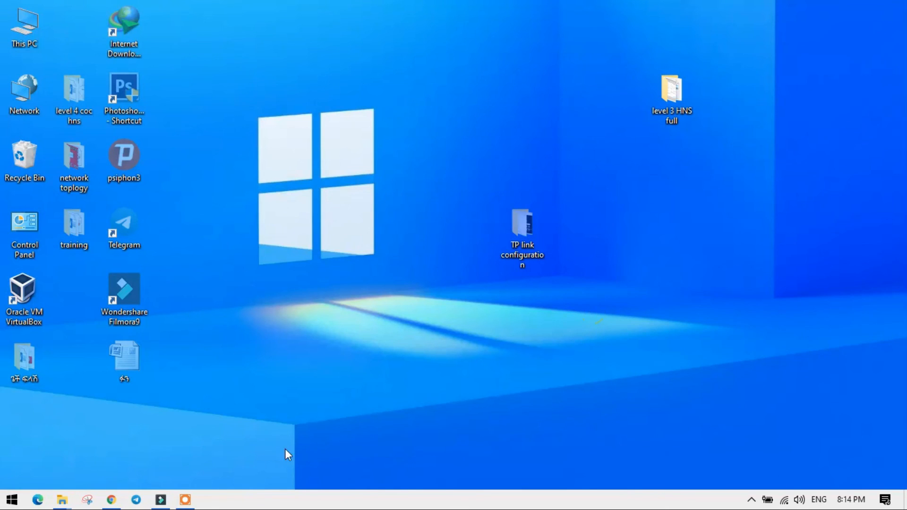
{"action": "left_click", "coordinate": [111, 499]}
{"action": "left_click", "coordinate": [132, 58]}
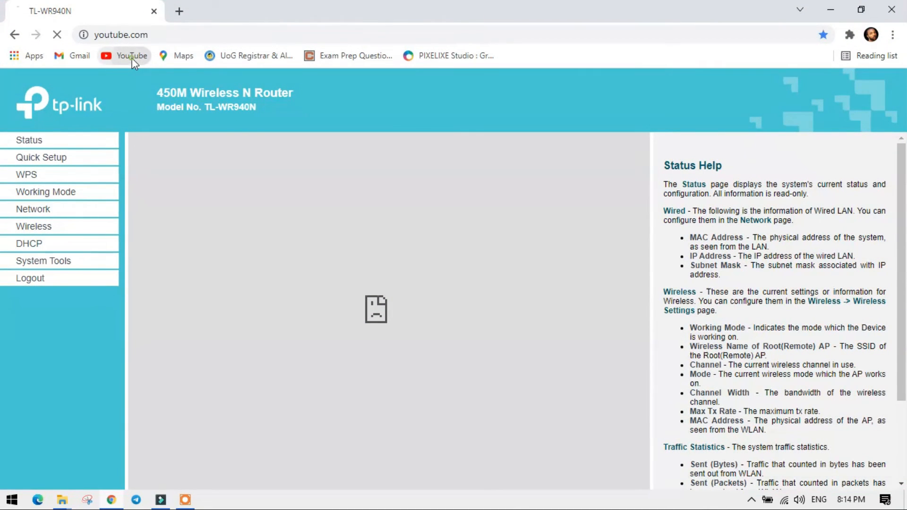